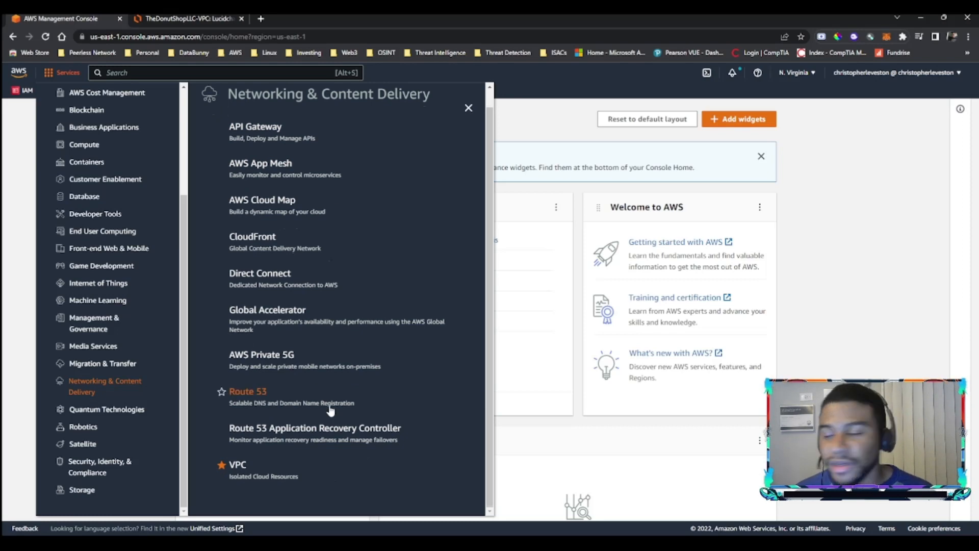
# Open the list of VPCs in the VPC service and start creating a new VPC.
pyautogui.click(235, 467)
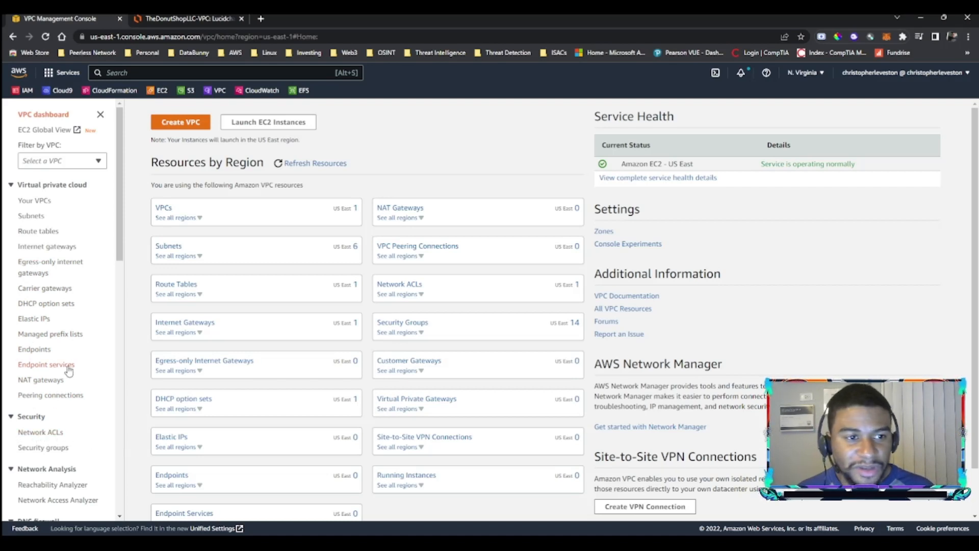
pyautogui.click(44, 200)
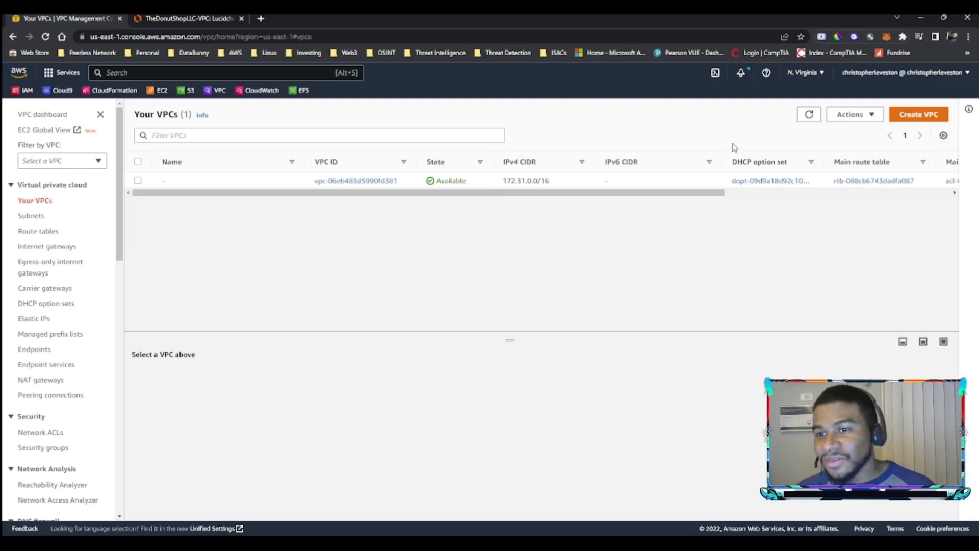
pyautogui.click(911, 119)
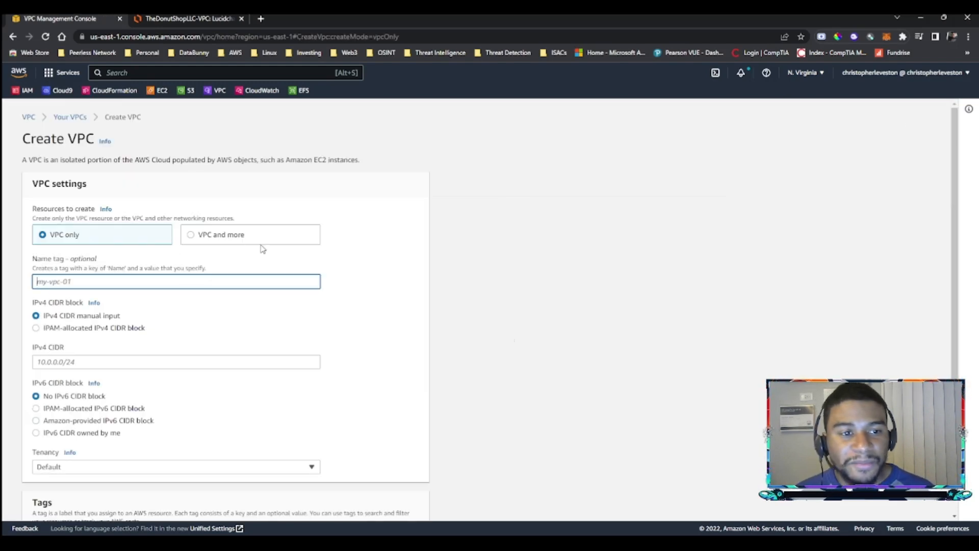
# Set the resources to create to VPC only and enter the name tag the-donut-shop-vpc.
pyautogui.click(225, 239)
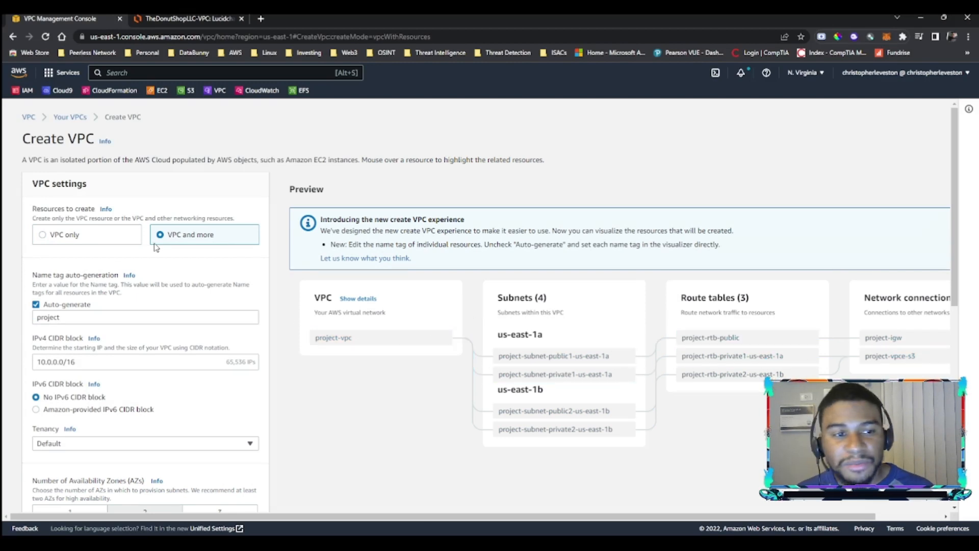
pyautogui.click(67, 236)
pyautogui.click(80, 280)
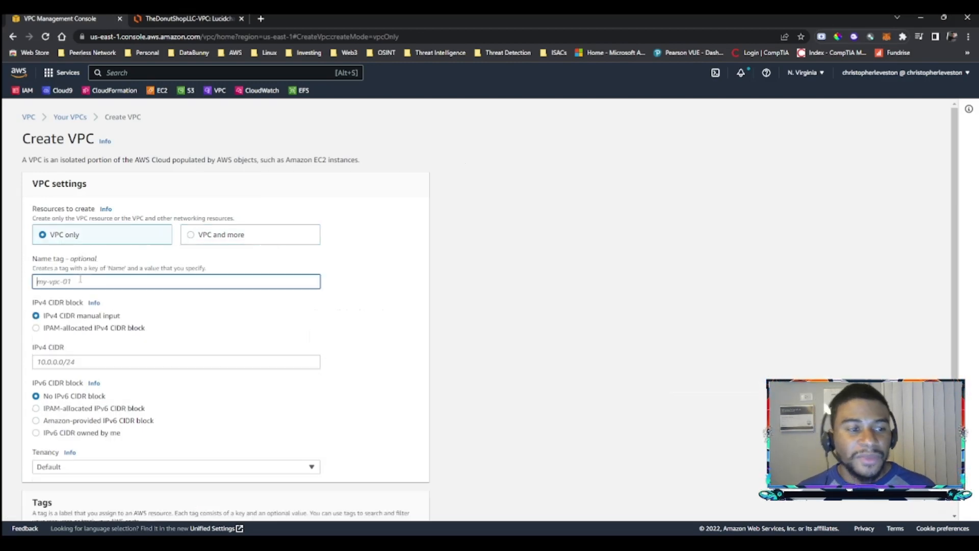
pyautogui.write('the-d')
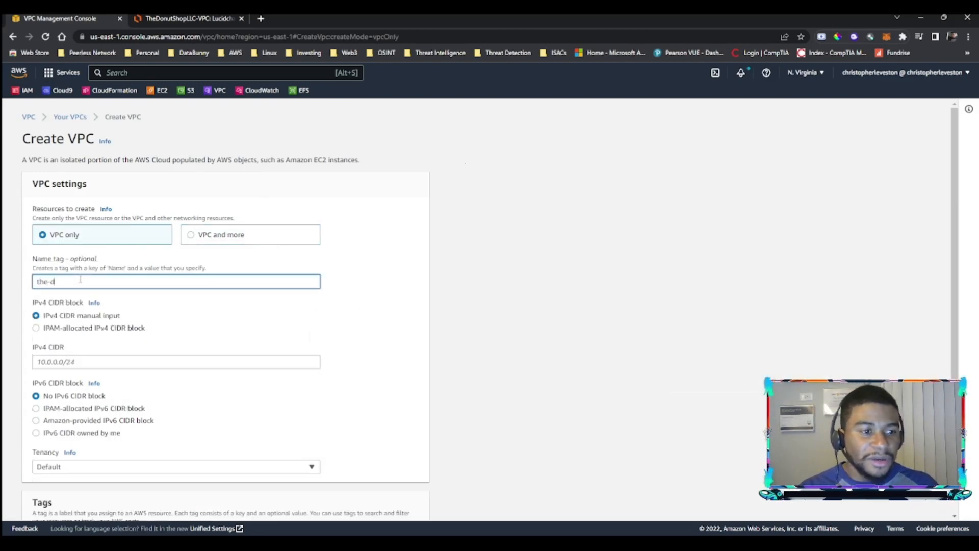
pyautogui.write('onut-shop')
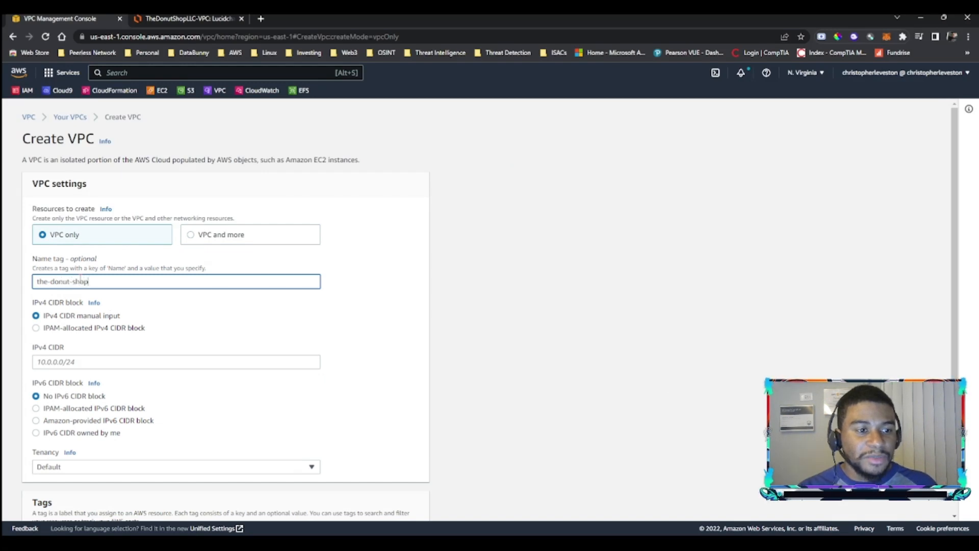
pyautogui.write('-vpc')
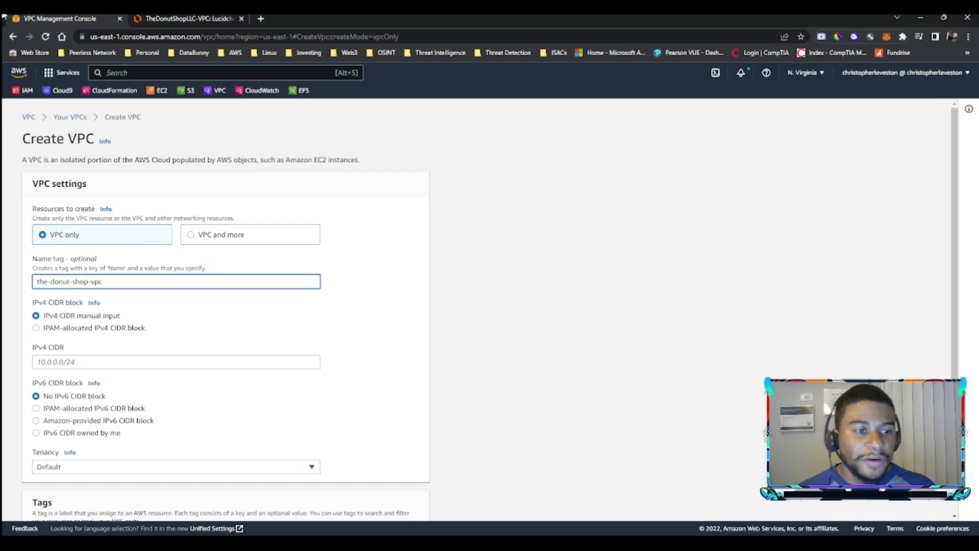
# Check the AWS Cloud address range in the Lucidchart network diagram and set the new VPC's IPv4 CIDR to 10.0.0.0/16.
pyautogui.scroll(-1, 126, 299)
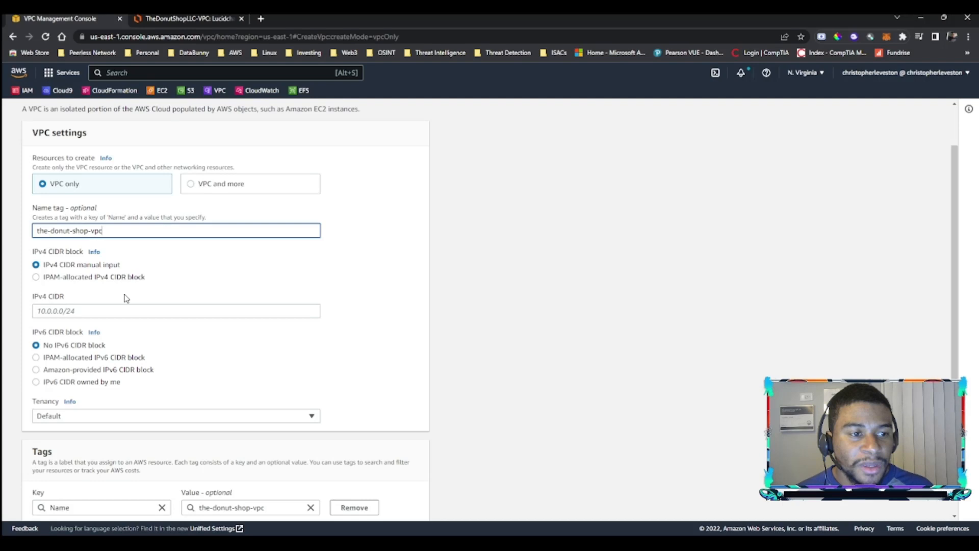
pyautogui.click(96, 314)
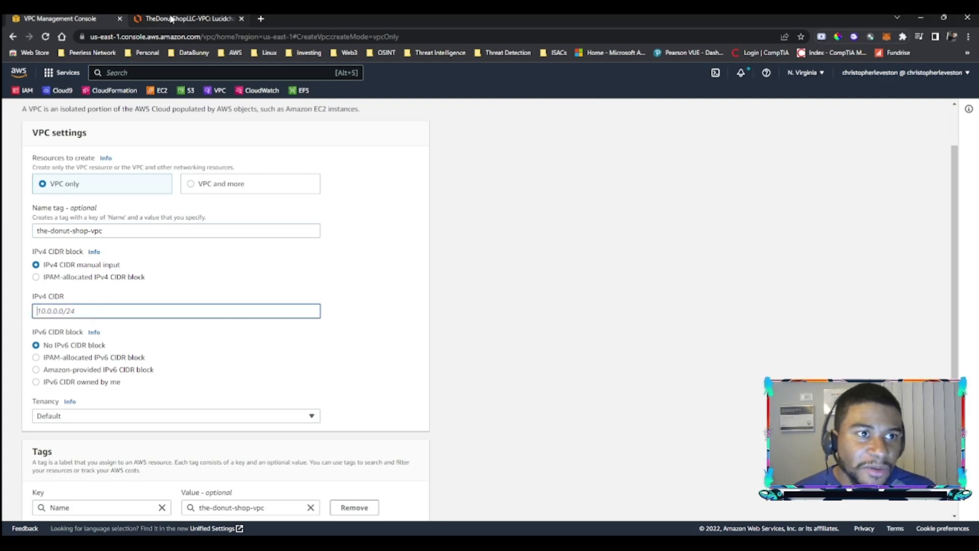
pyautogui.click(172, 19)
pyautogui.moveTo(289, 259); pyautogui.dragTo(365, 174)
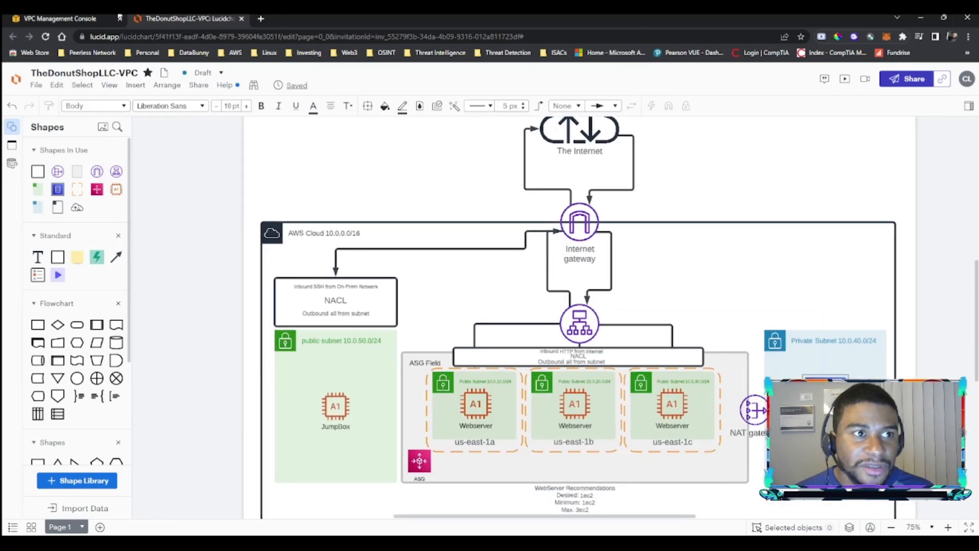
pyautogui.click(66, 19)
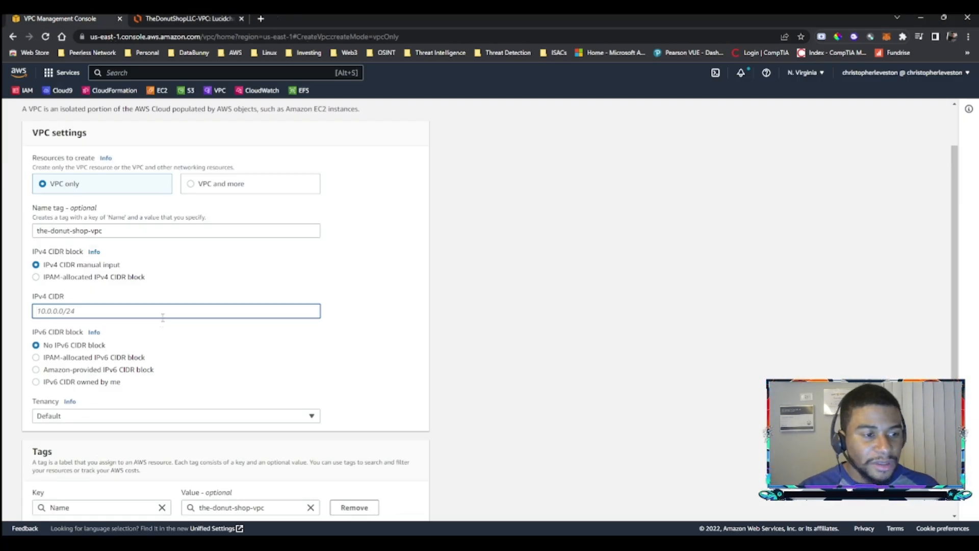
pyautogui.write('10.0.0.0')
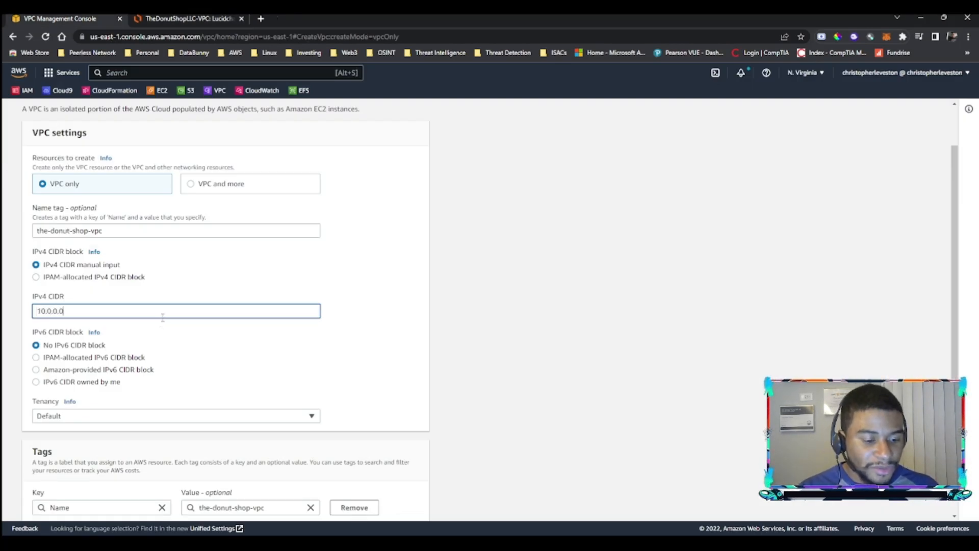
pyautogui.write('/16')
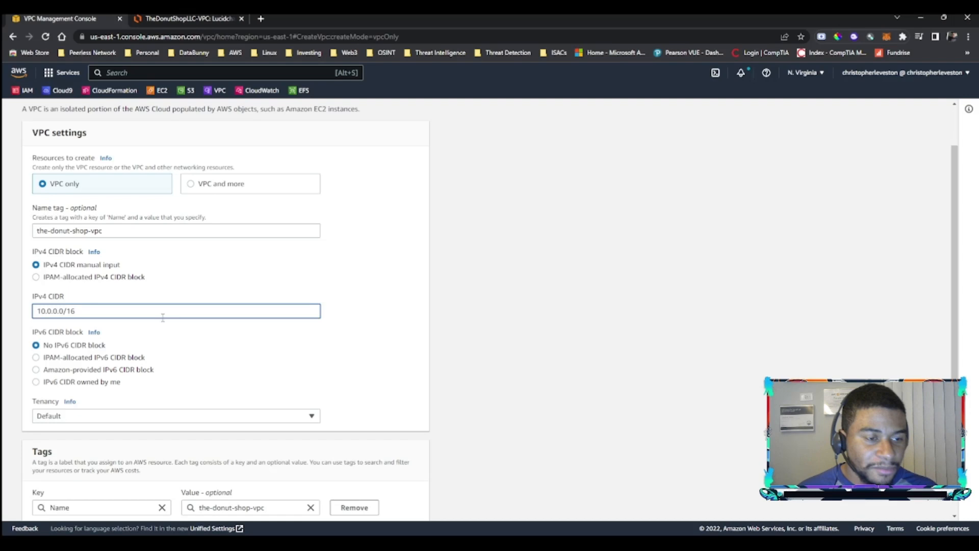
# Create the VPC with no IPv6 CIDR block and default tenancy.
pyautogui.click(395, 293)
pyautogui.scroll(-2, 411, 310)
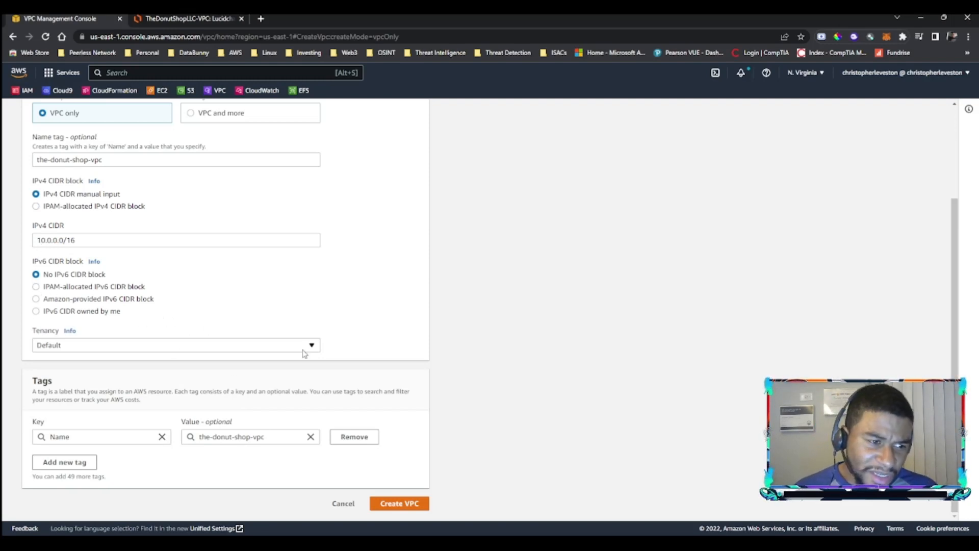
pyautogui.click(422, 504)
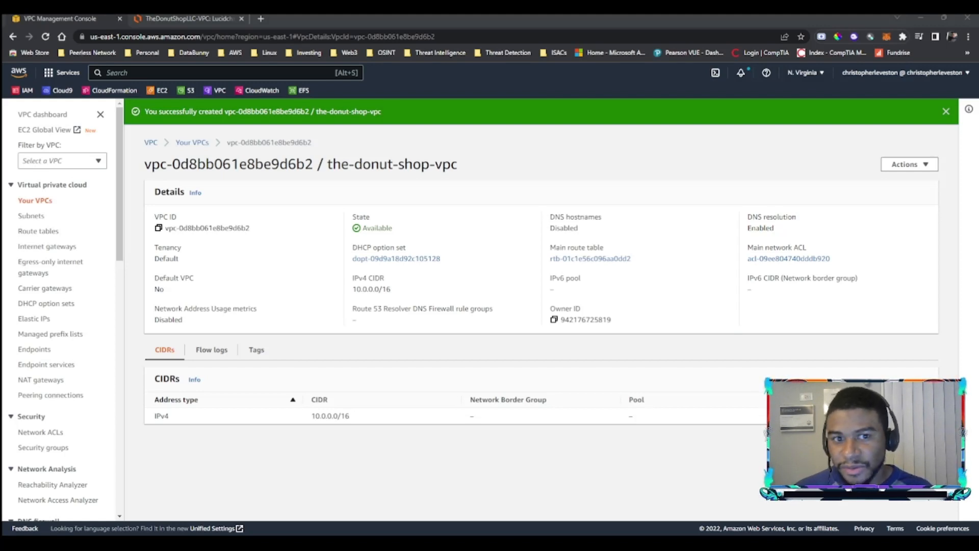
pyautogui.click(629, 138)
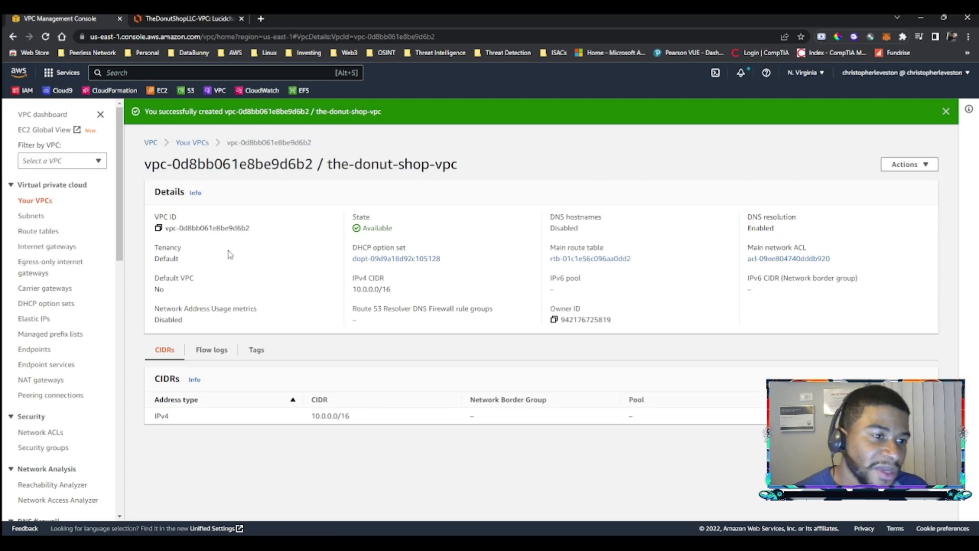
# Examine the routes in the main route table of the unnamed default VPC.
pyautogui.click(59, 247)
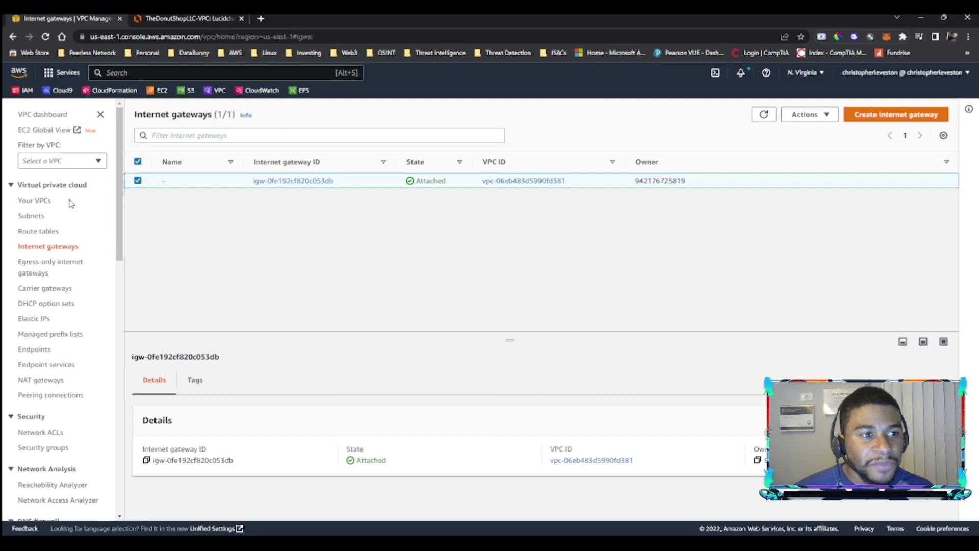
pyautogui.click(41, 201)
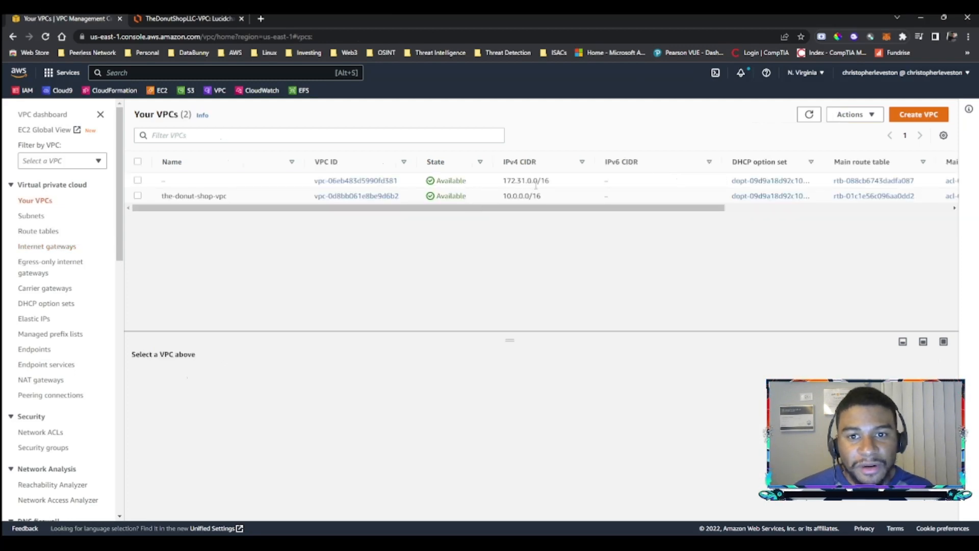
pyautogui.click(576, 182)
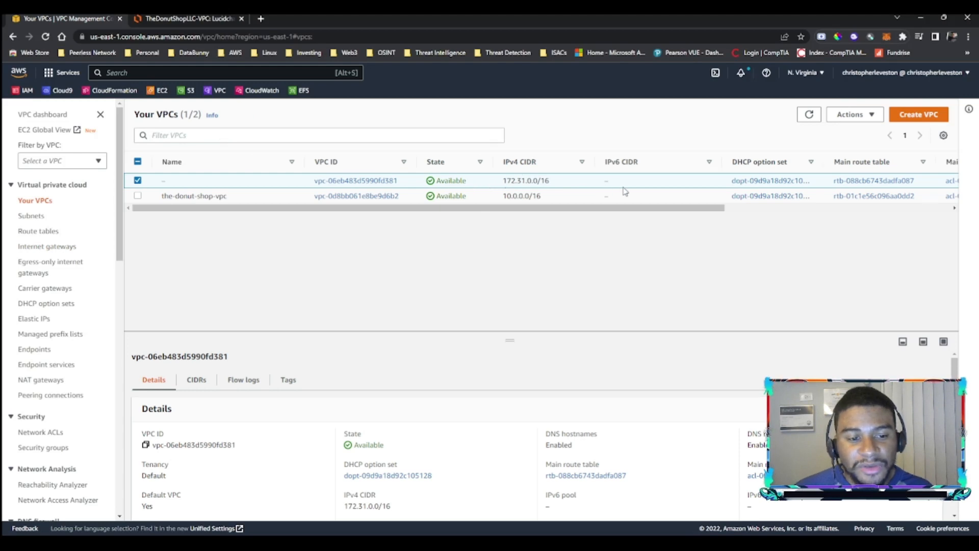
pyautogui.scroll(-1, 692, 336)
pyautogui.click(607, 442)
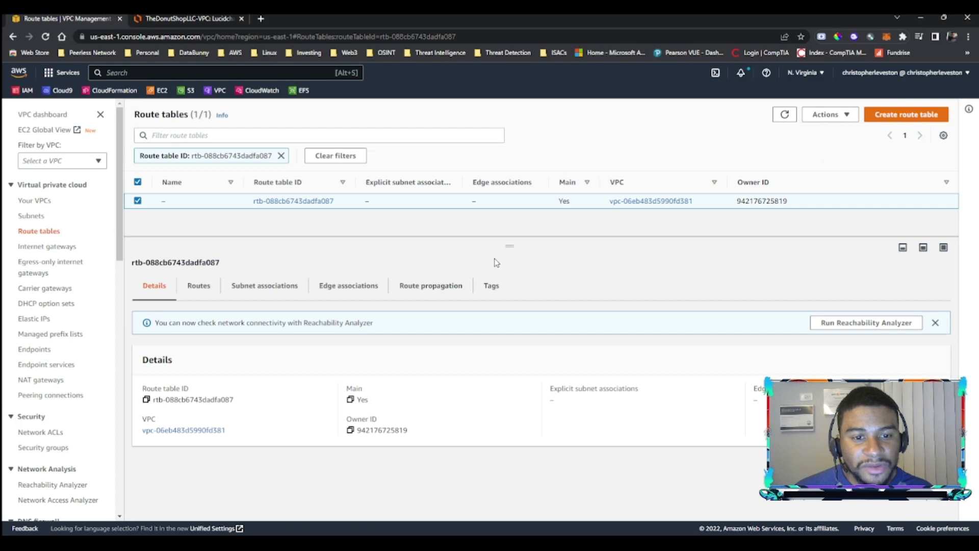
pyautogui.click(209, 292)
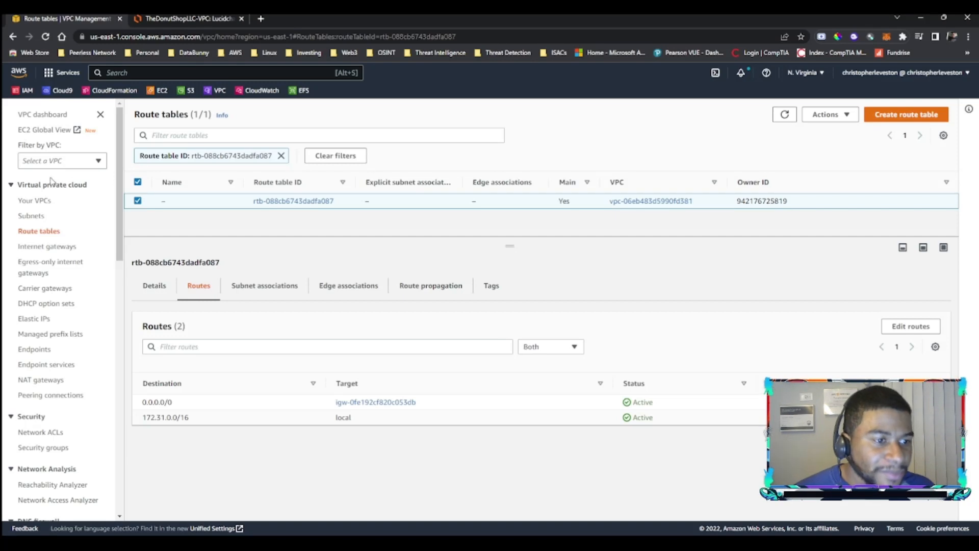
# Create an internet gateway with the name tag the-donut-shop-igw.
pyautogui.click(61, 246)
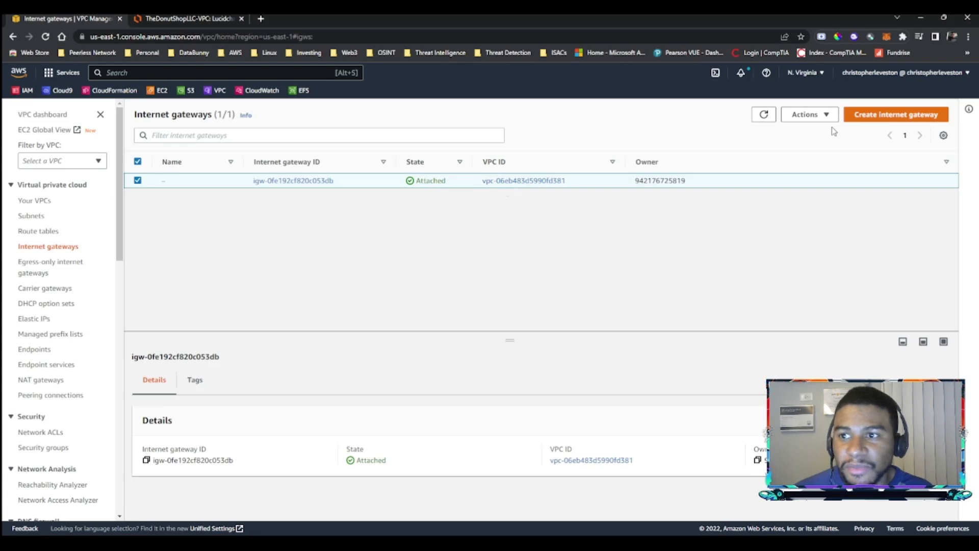
pyautogui.click(876, 120)
pyautogui.click(171, 251)
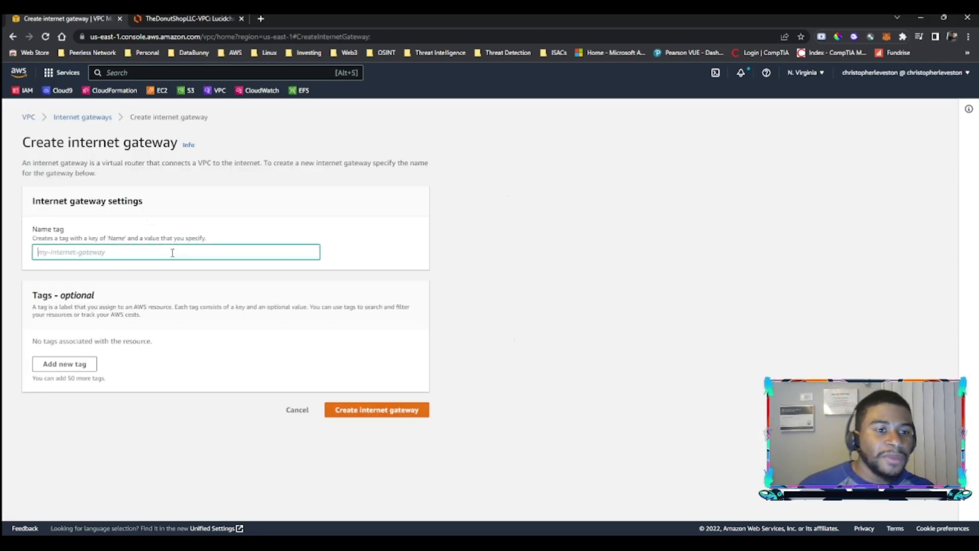
pyautogui.write('the-donut-shop')
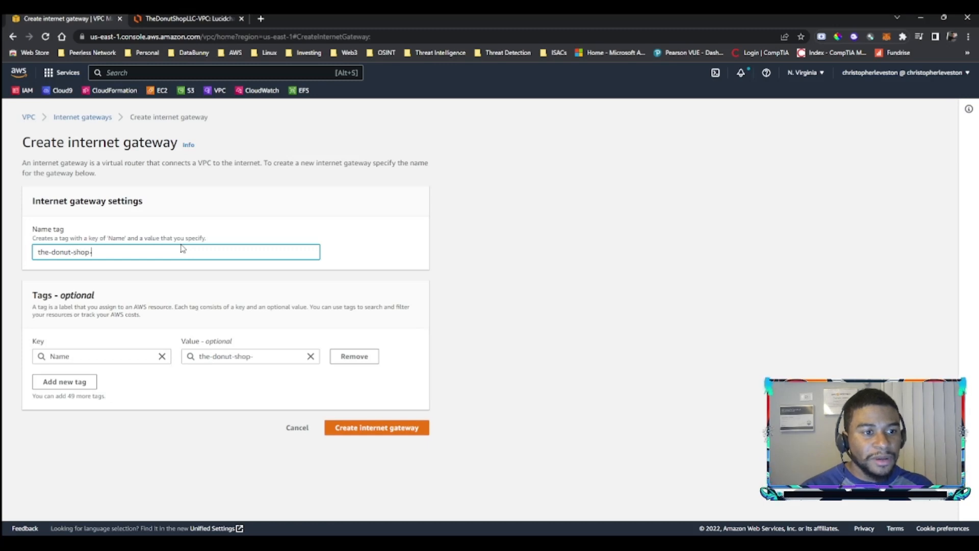
pyautogui.write('-igw')
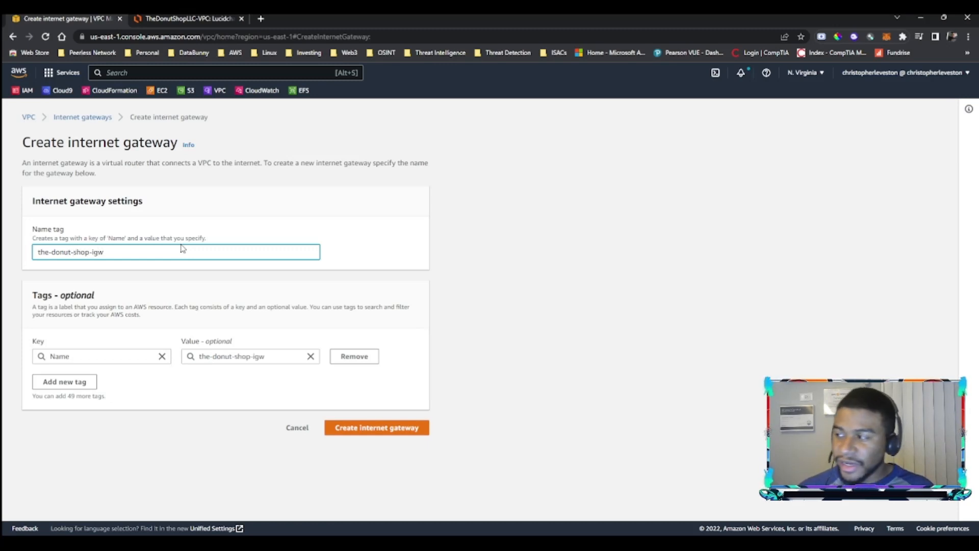
pyautogui.click(386, 433)
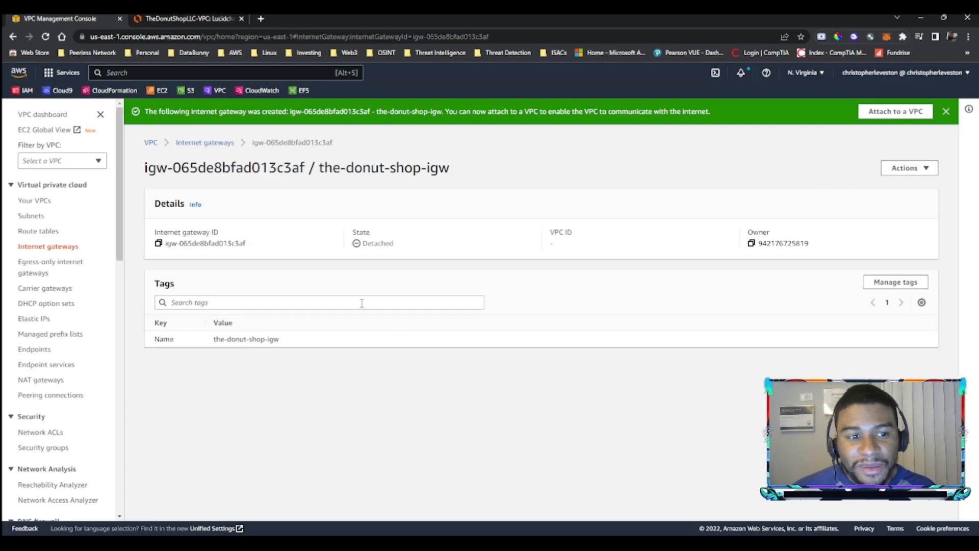
# Attach the new internet gateway to the-donut-shop-vpc.
pyautogui.click(912, 168)
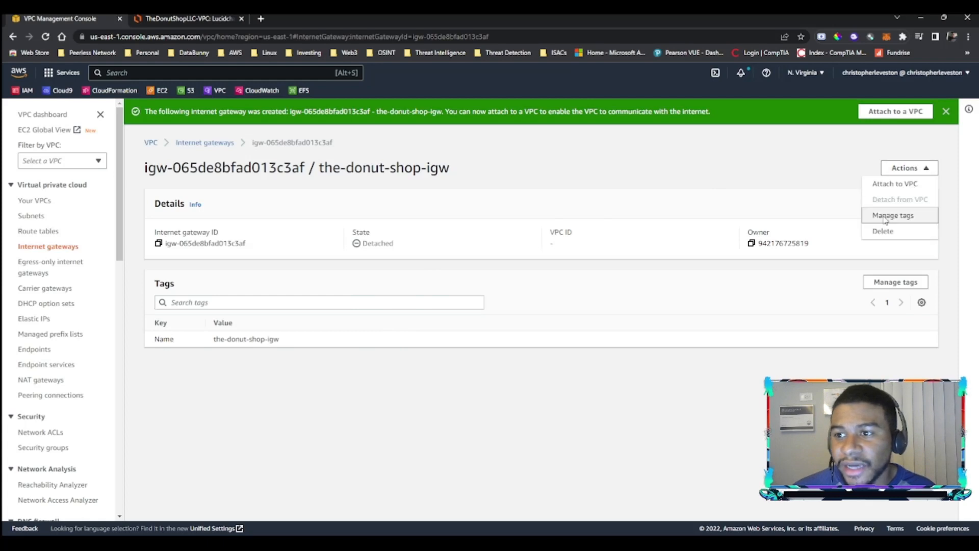
pyautogui.click(886, 191)
pyautogui.click(179, 237)
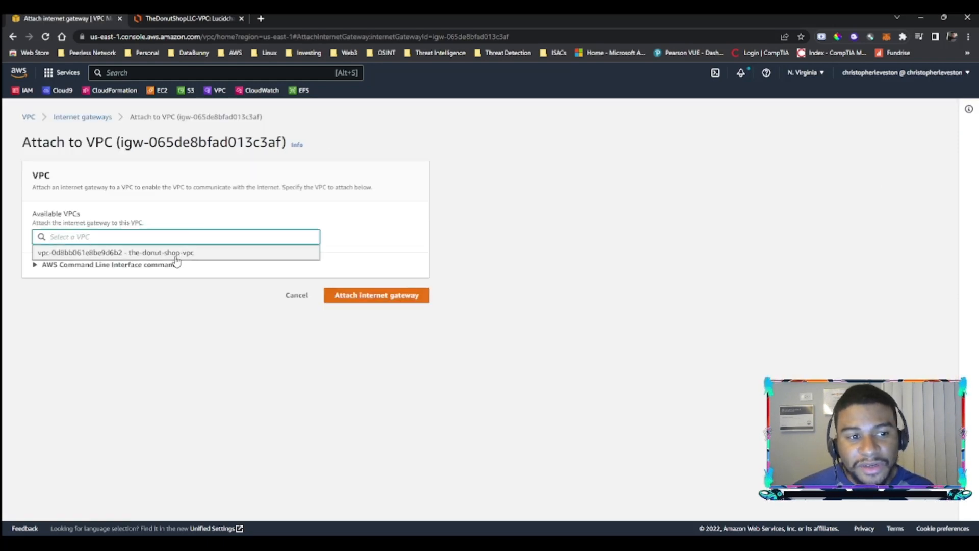
pyautogui.click(176, 253)
pyautogui.click(367, 301)
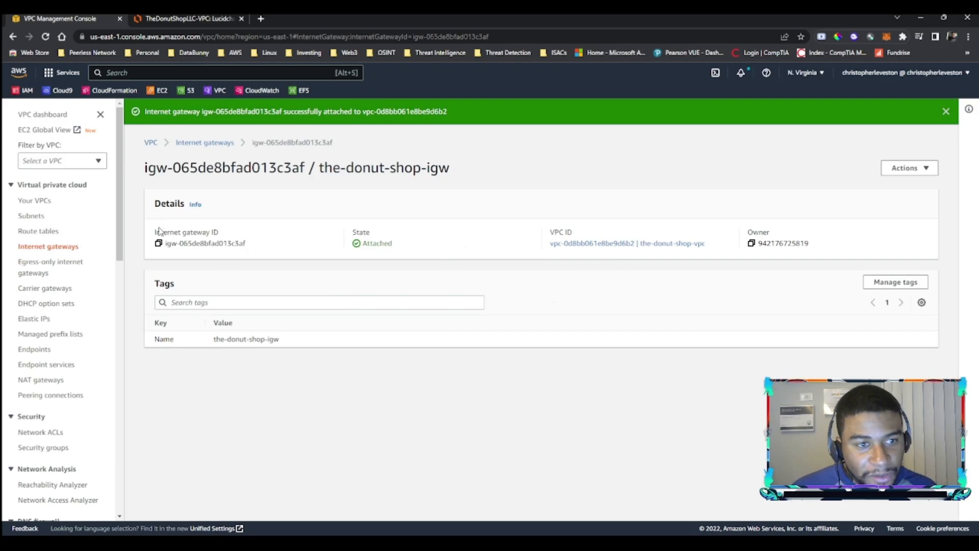
# Open the details page of the-donut-shop-vpc from the gateway's attached VPC.
pyautogui.click(607, 244)
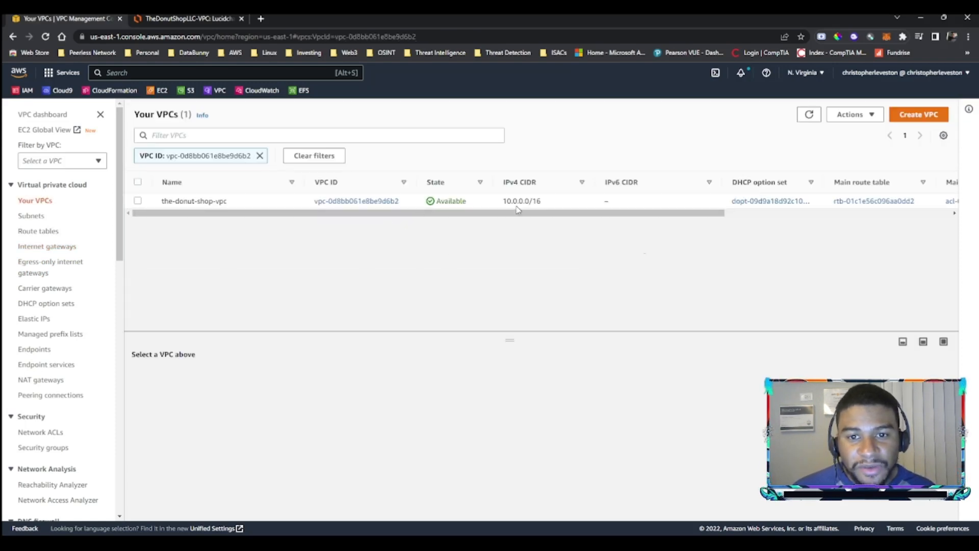
pyautogui.click(542, 202)
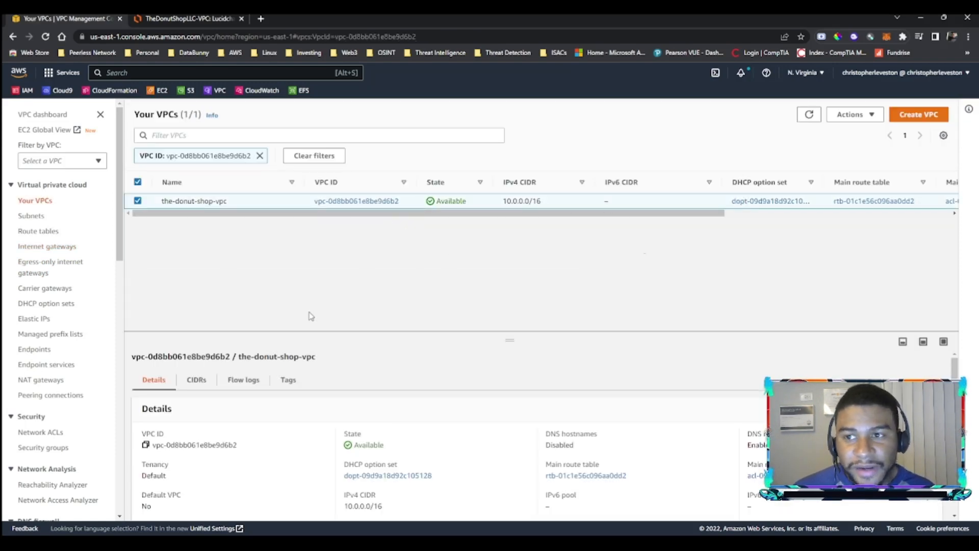
pyautogui.click(856, 115)
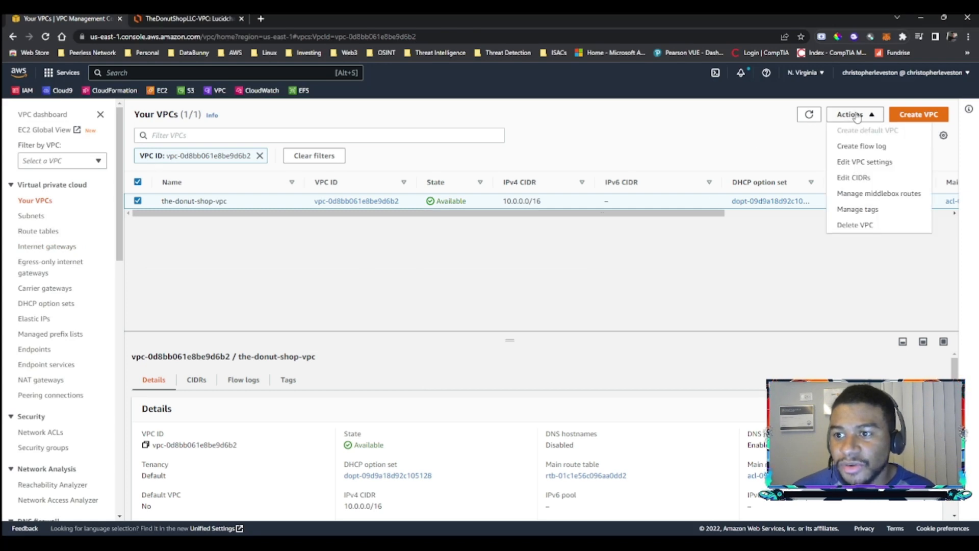
pyautogui.click(857, 116)
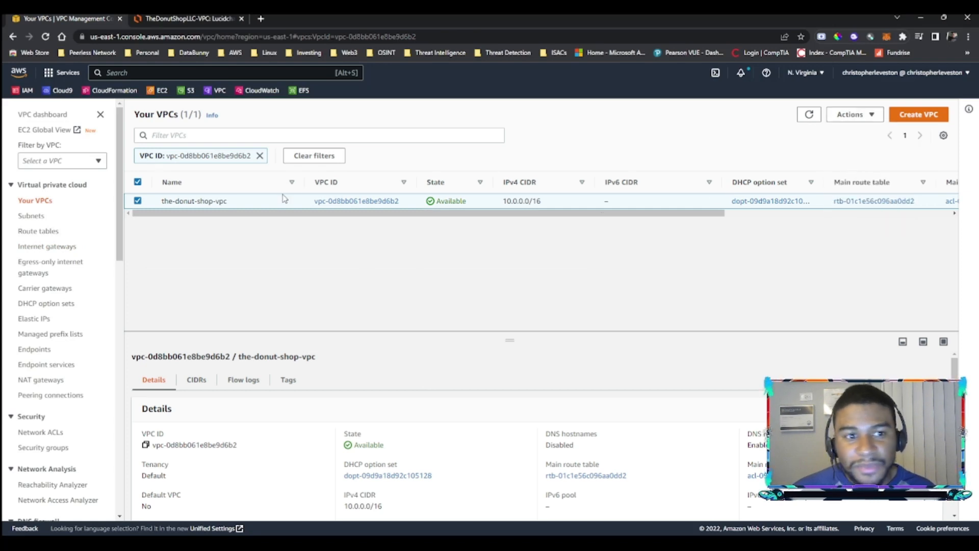
pyautogui.click(329, 201)
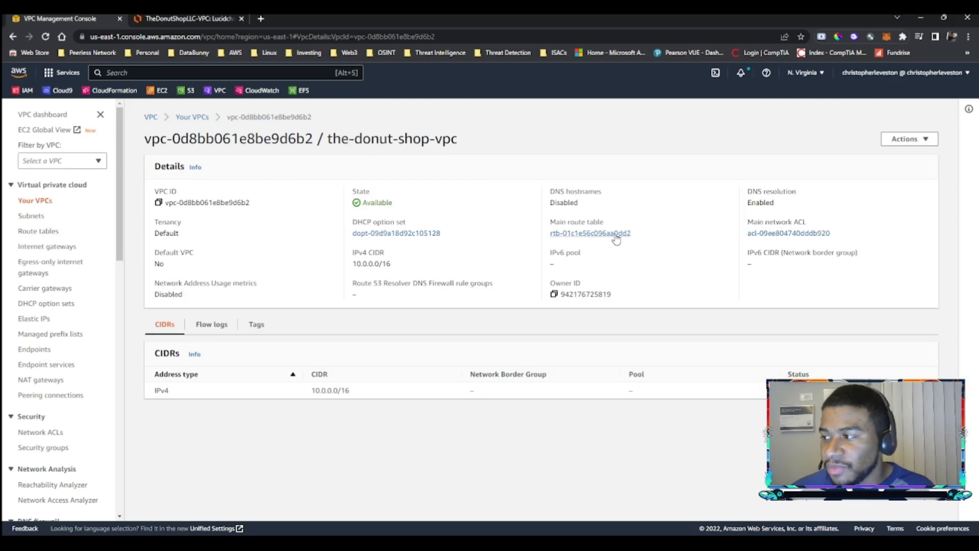
# Name the main route table of the-donut-shop-vpc TheDonutShop-Main-rt in the list of route tables.
pyautogui.click(44, 233)
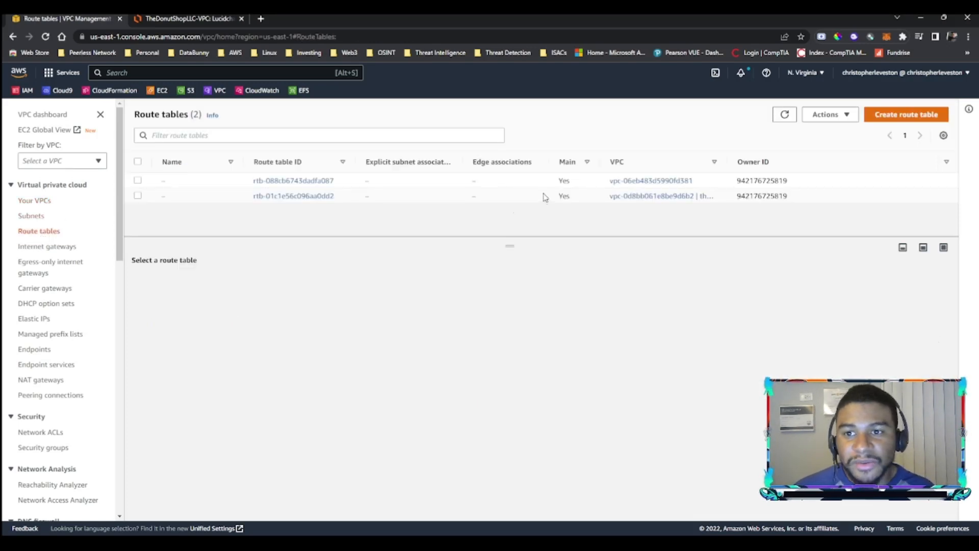
pyautogui.moveTo(725, 162); pyautogui.dragTo(817, 166)
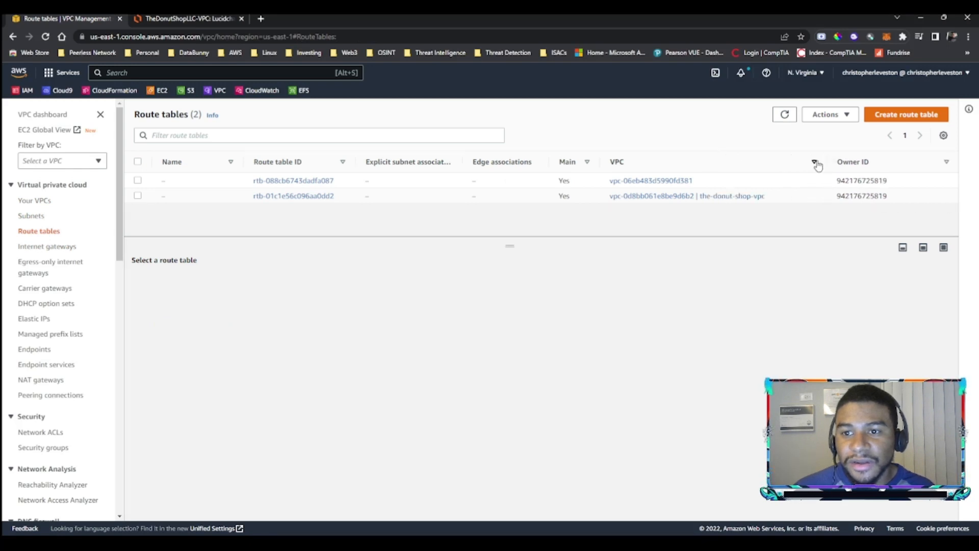
pyautogui.click(171, 196)
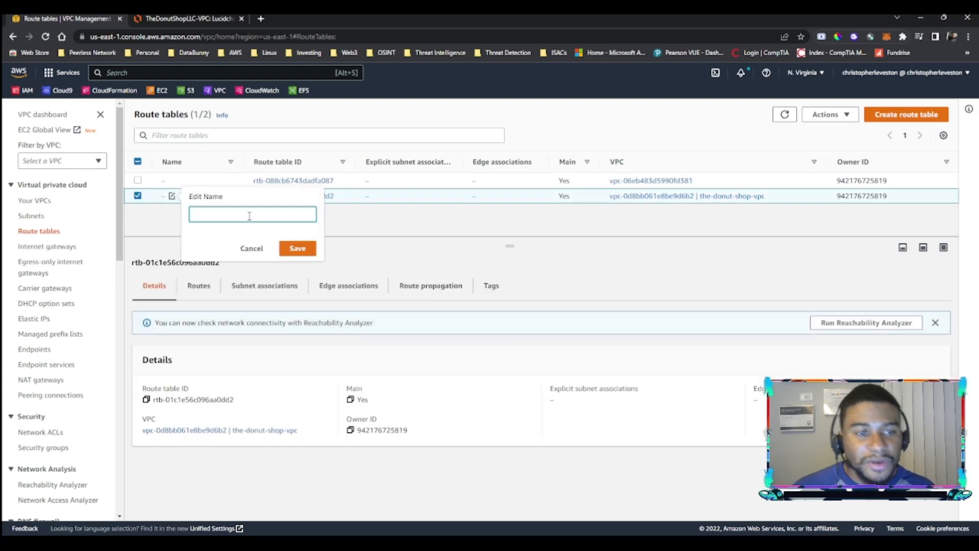
pyautogui.write('Main')
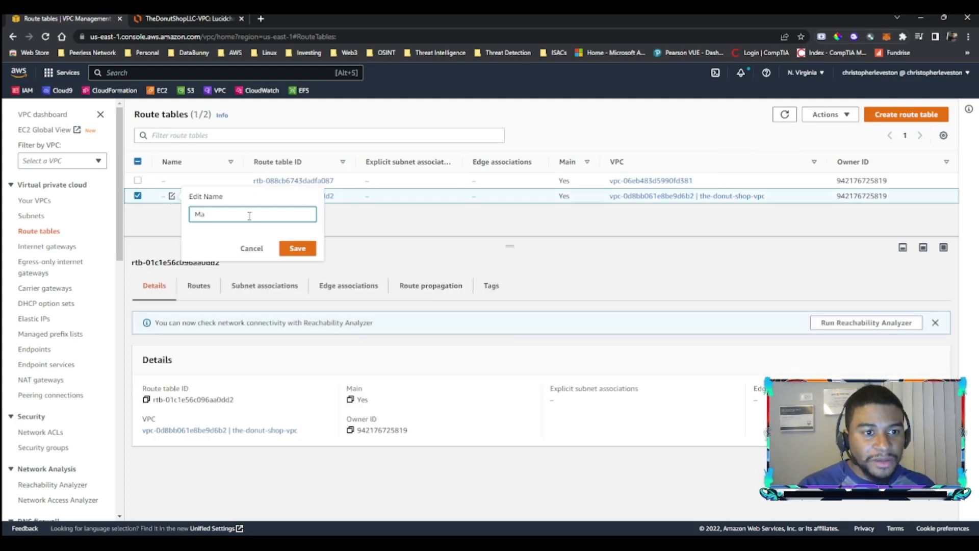
pyautogui.press('BackSpace')
pyautogui.press('BackSpace')
pyautogui.write('The')
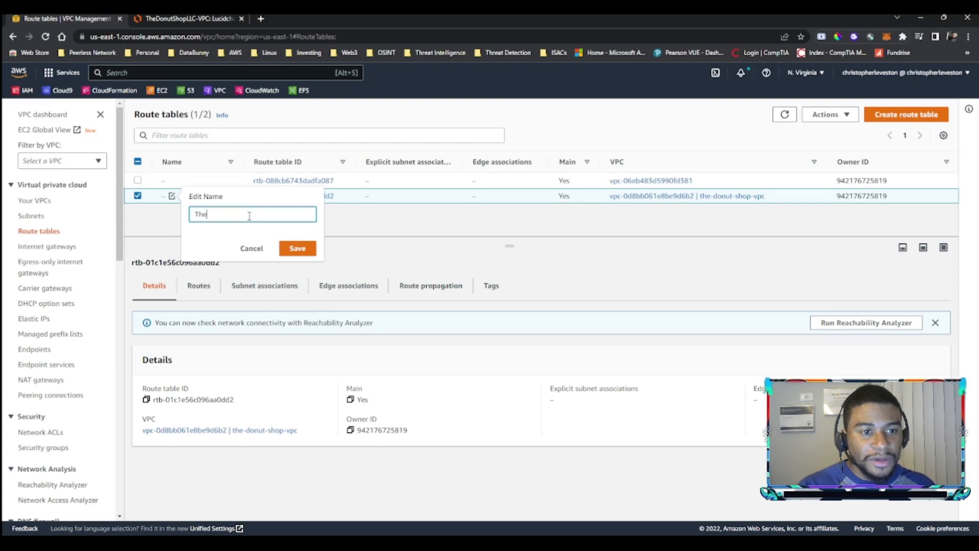
pyautogui.write('DonutShop')
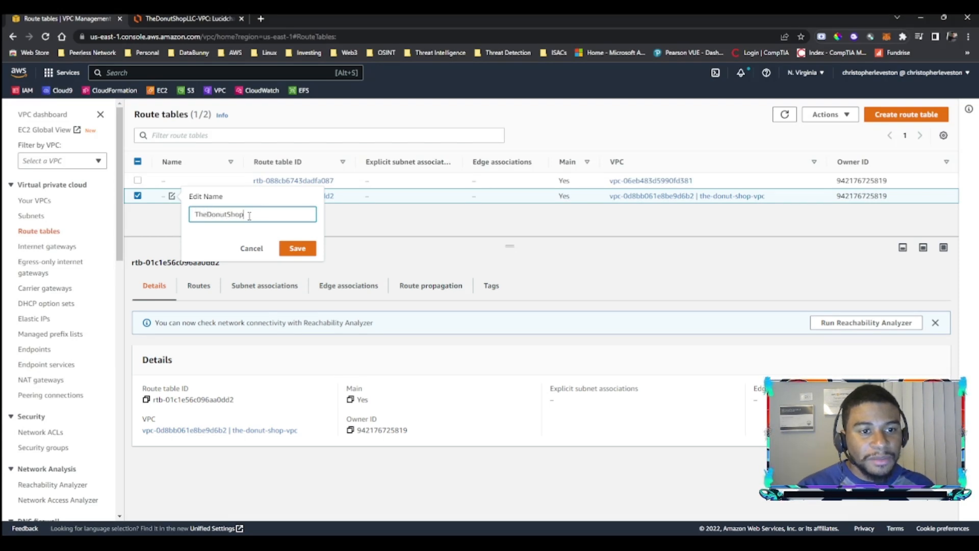
pyautogui.write('-Main-')
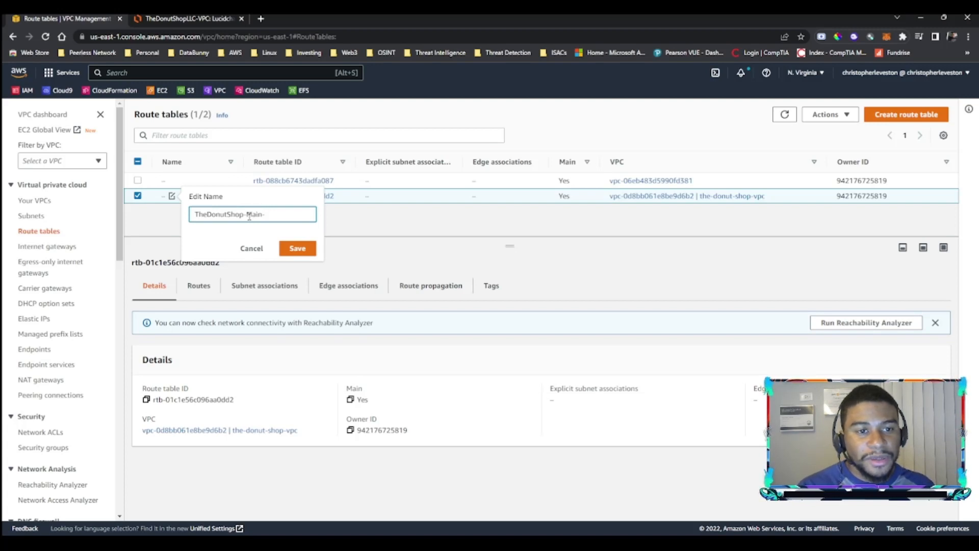
pyautogui.write('rt')
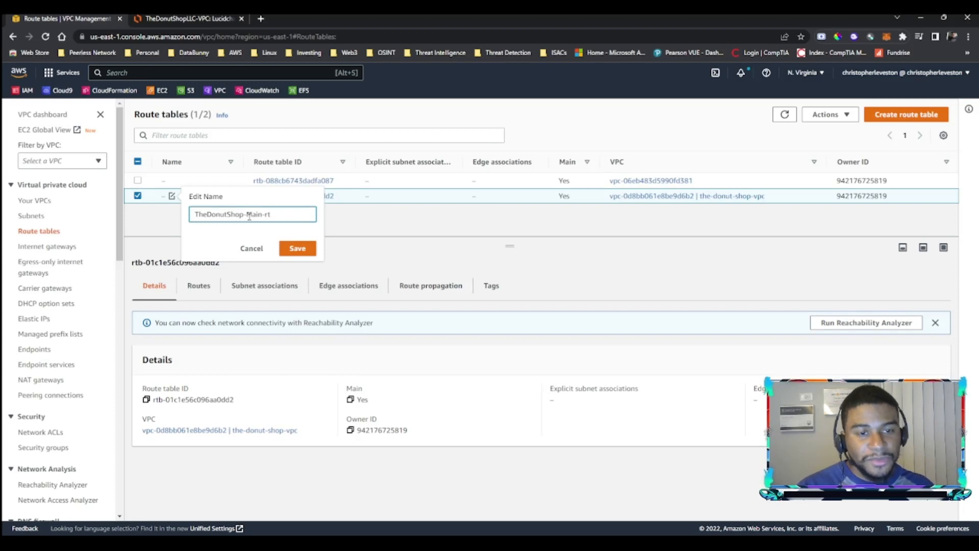
pyautogui.press('Return')
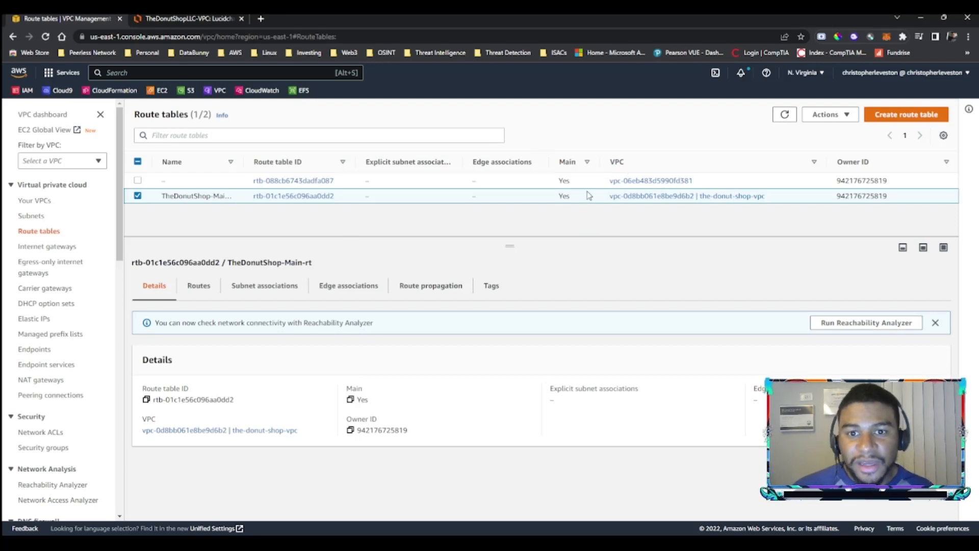
# Add a route to TheDonutShop-Main-rt with destination 0.0.0.0/0 and the internet gateway the-donut-shop-igw as target, and save the changes.
pyautogui.click(325, 196)
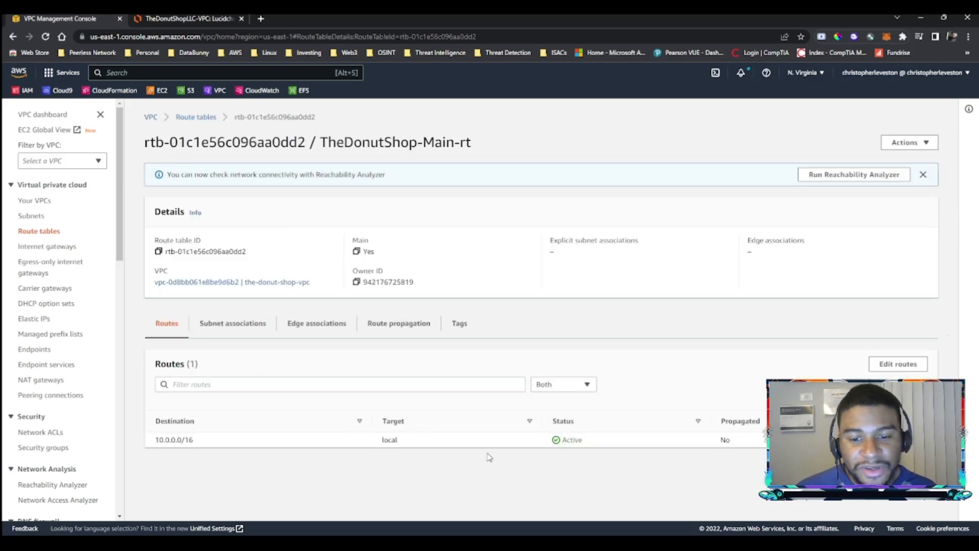
pyautogui.click(898, 364)
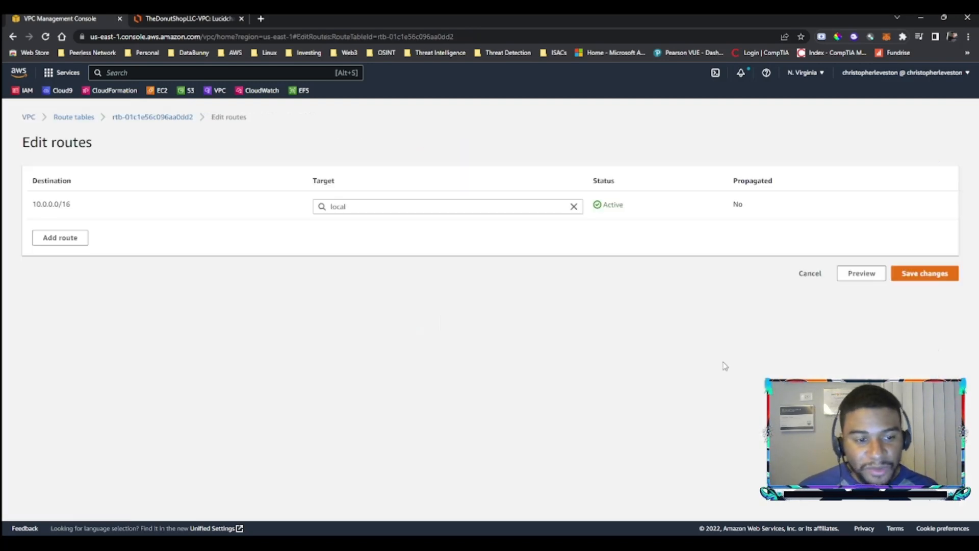
pyautogui.click(55, 243)
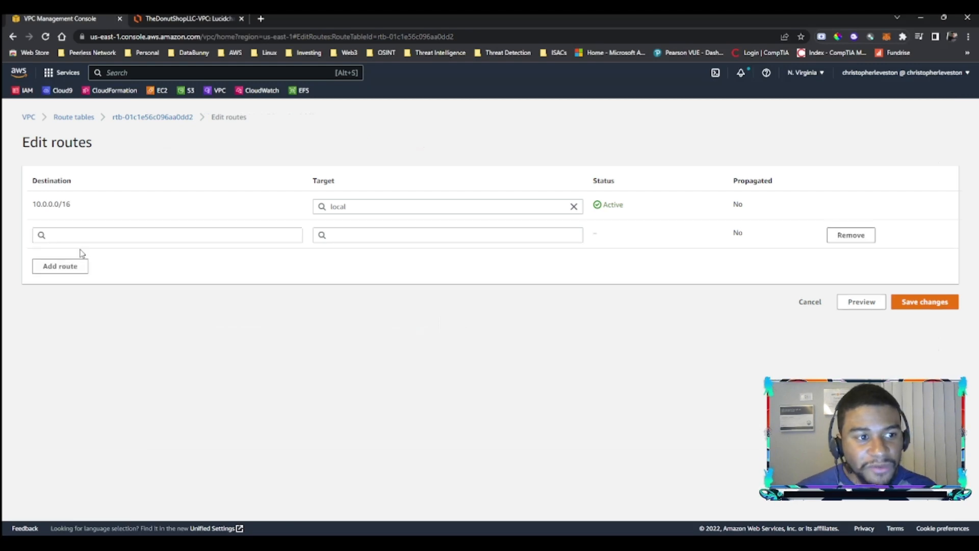
pyautogui.click(89, 242)
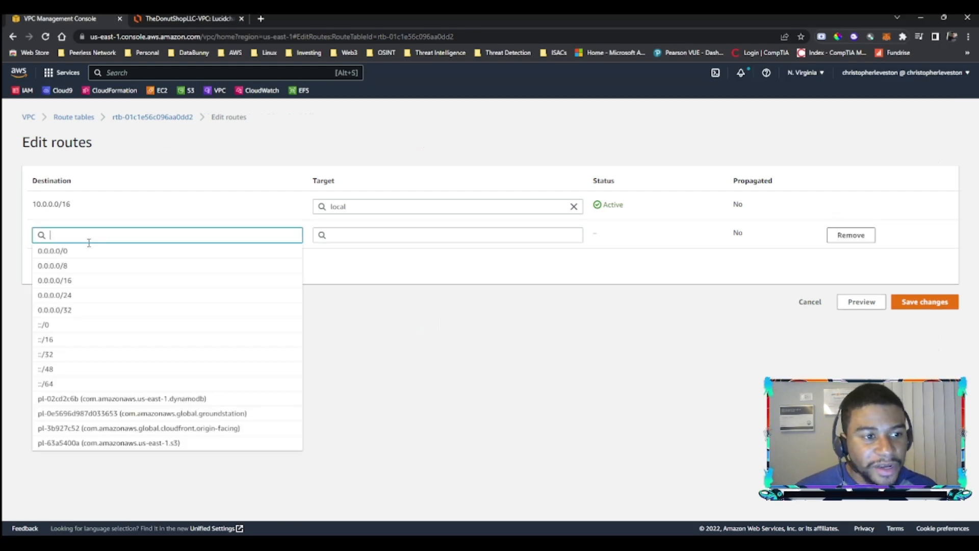
pyautogui.click(57, 253)
pyautogui.click(443, 236)
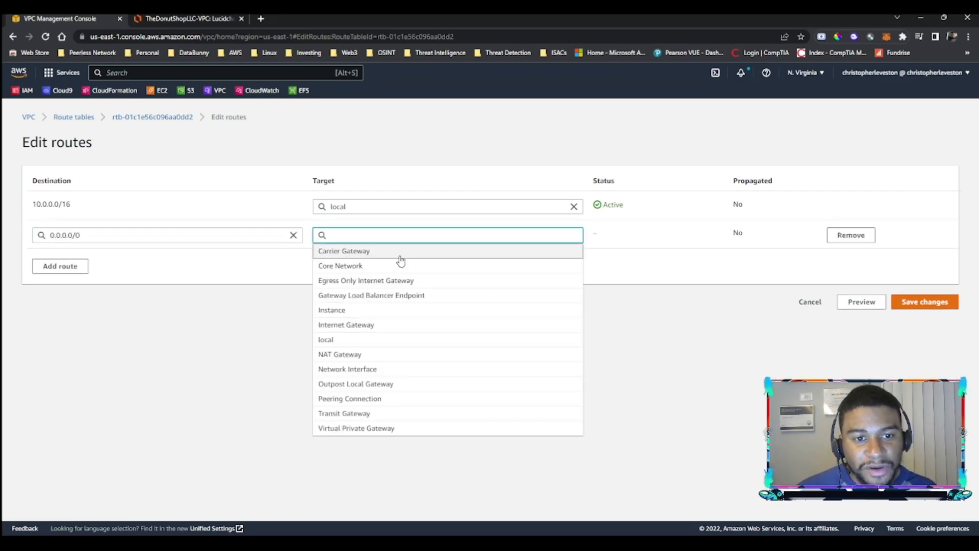
pyautogui.write('igw-')
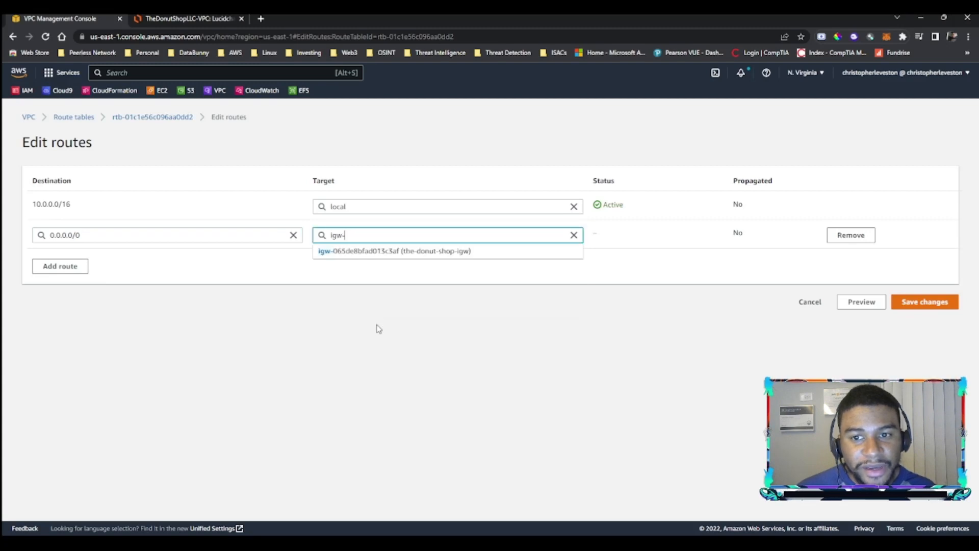
pyautogui.click(423, 251)
pyautogui.click(918, 303)
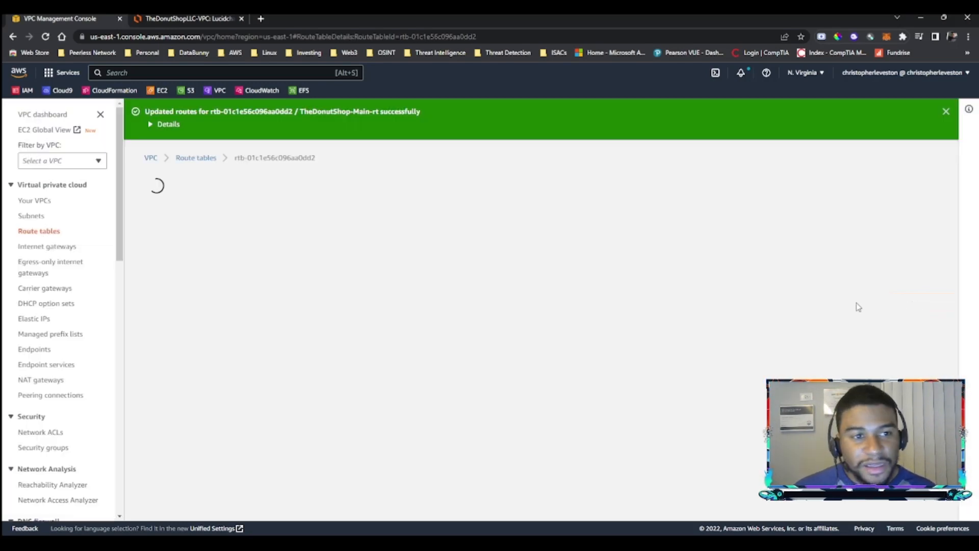
# Check the new route's target internet gateway and review the details of the-donut-shop-vpc, including its main route table.
pyautogui.scroll(-1, 561, 346)
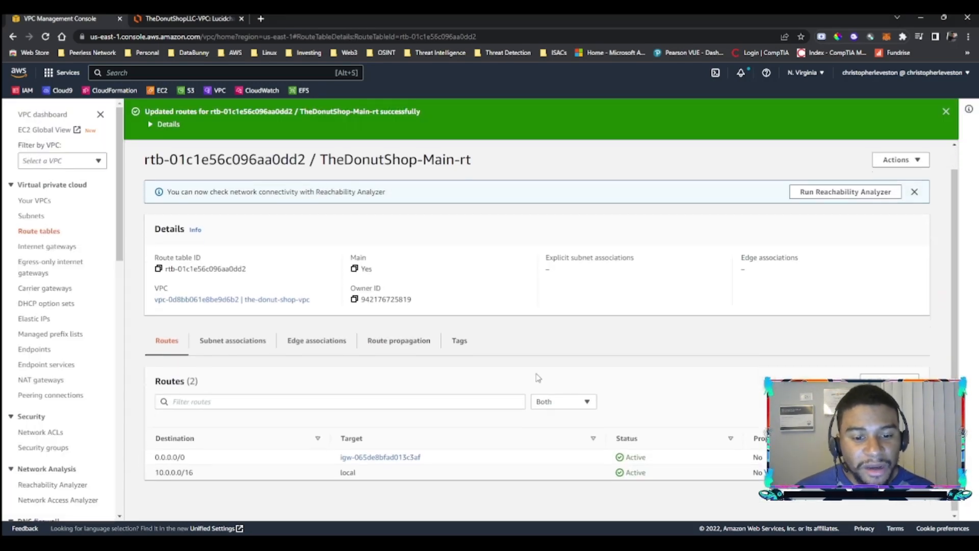
pyautogui.click(376, 456)
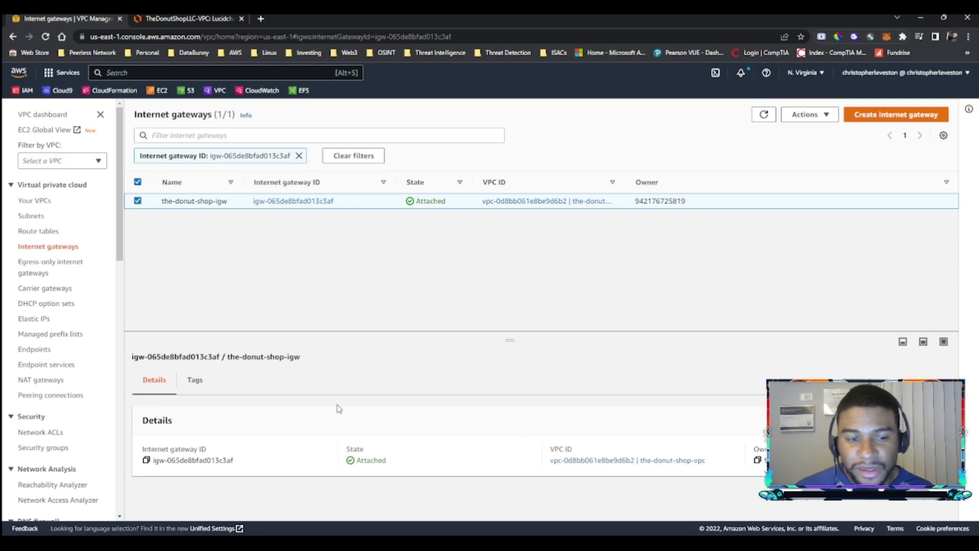
pyautogui.click(35, 200)
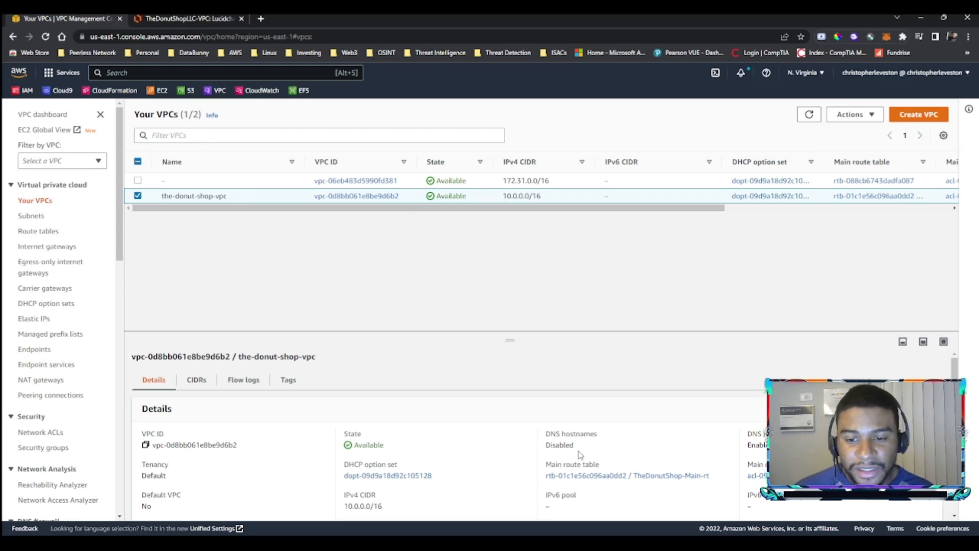
pyautogui.scroll(-1, 568, 443)
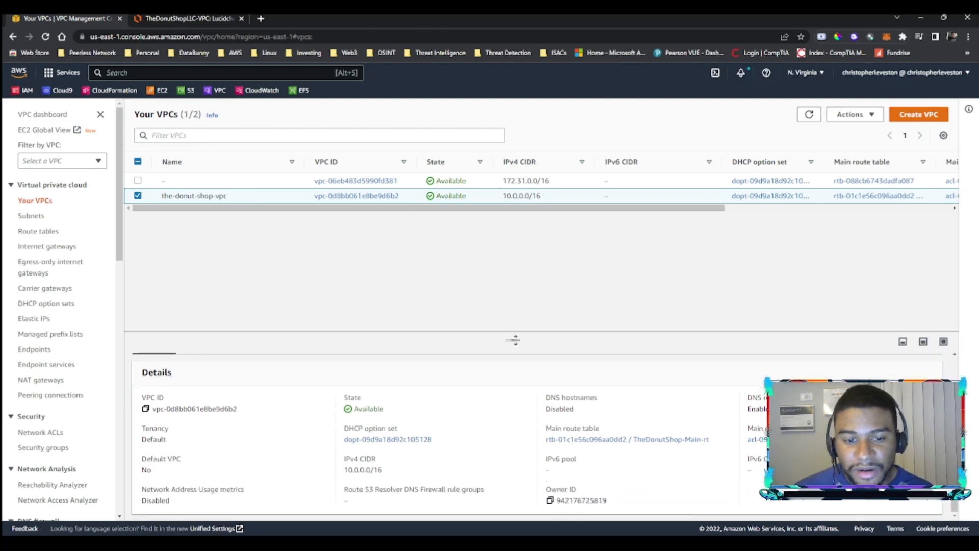
pyautogui.moveTo(512, 339); pyautogui.dragTo(499, 226)
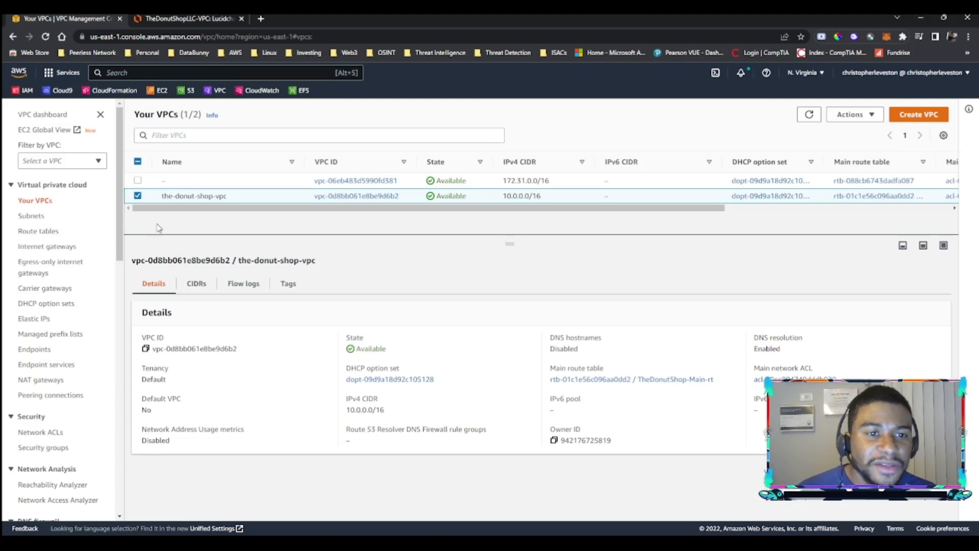
pyautogui.moveTo(510, 243); pyautogui.dragTo(510, 347)
# Switch to the TheDonutShopLLC-VPC network diagram in Lucidchart.
pyautogui.click(191, 18)
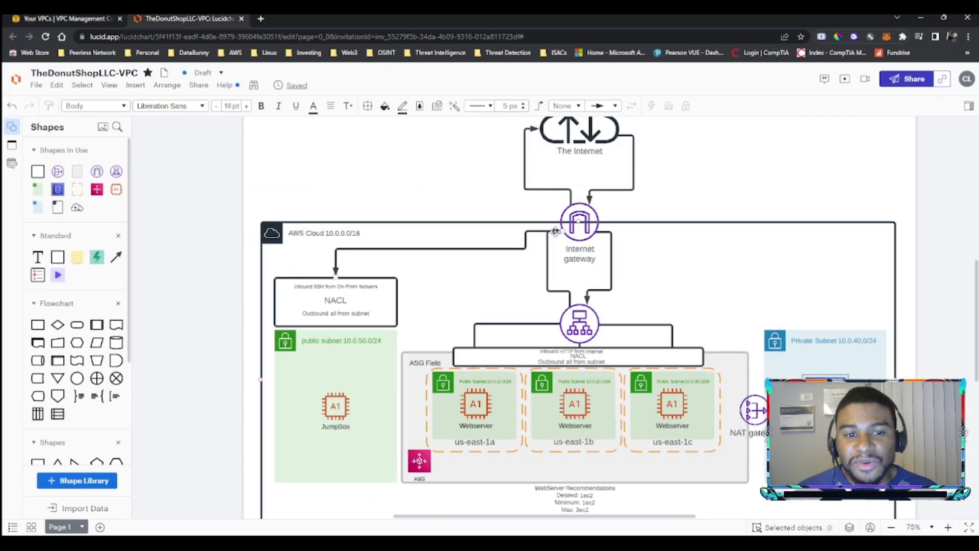